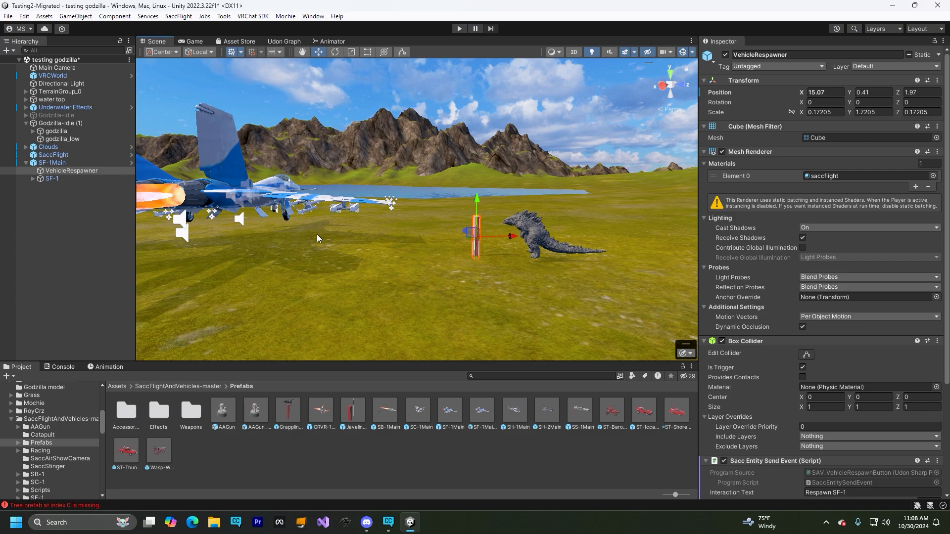
Step: Unpack the SF-1Main prefab instance completely
right_click(57, 164)
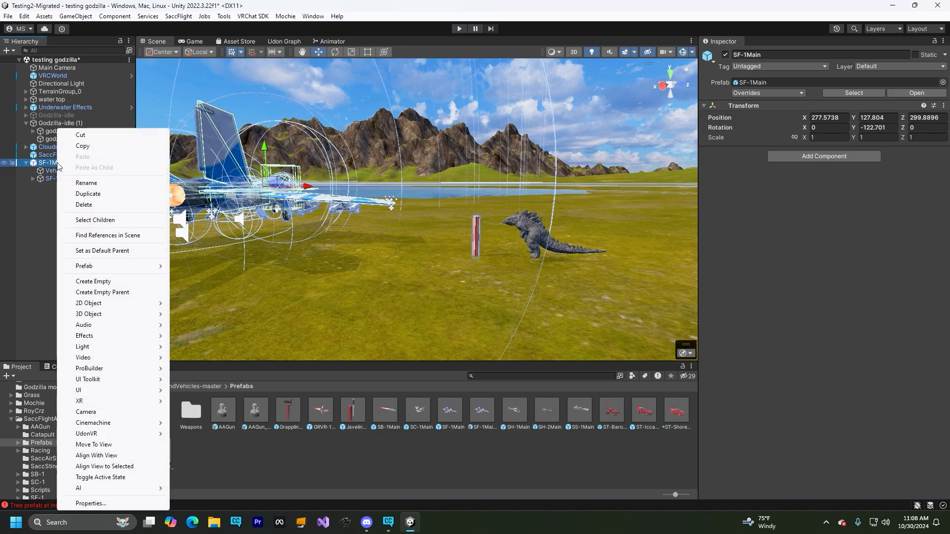
mouse_move(132, 270)
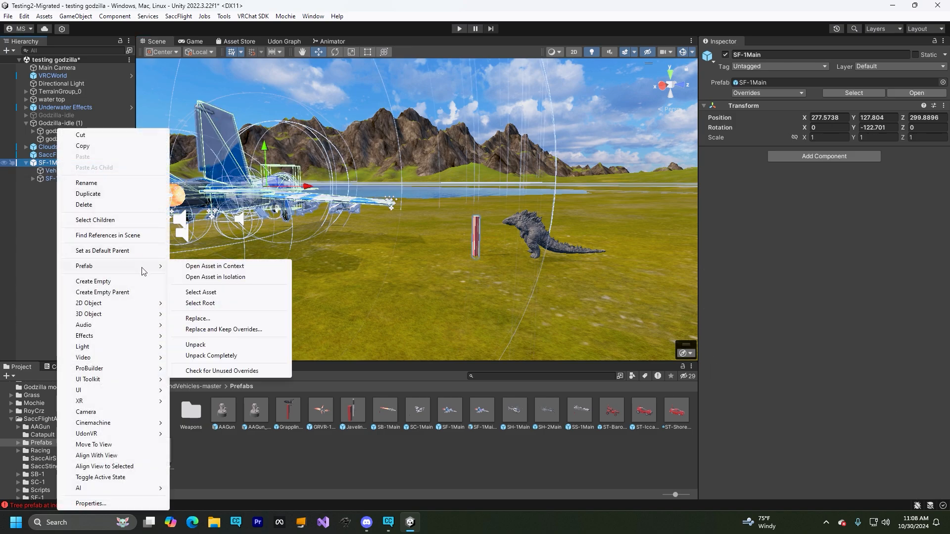
click(195, 356)
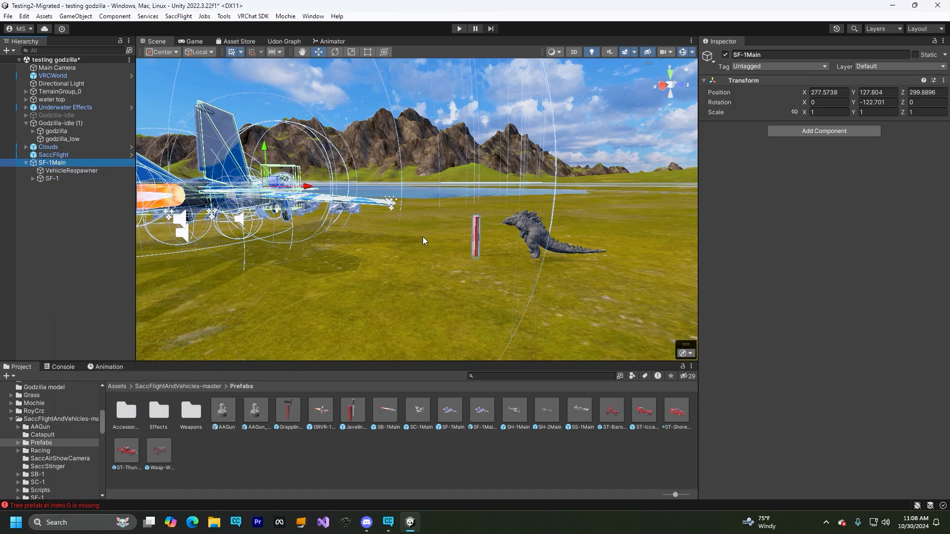
Step: Examine VehicleRespawner's static flags, Box Collider and Sacc Entity Send Event settings
click(70, 171)
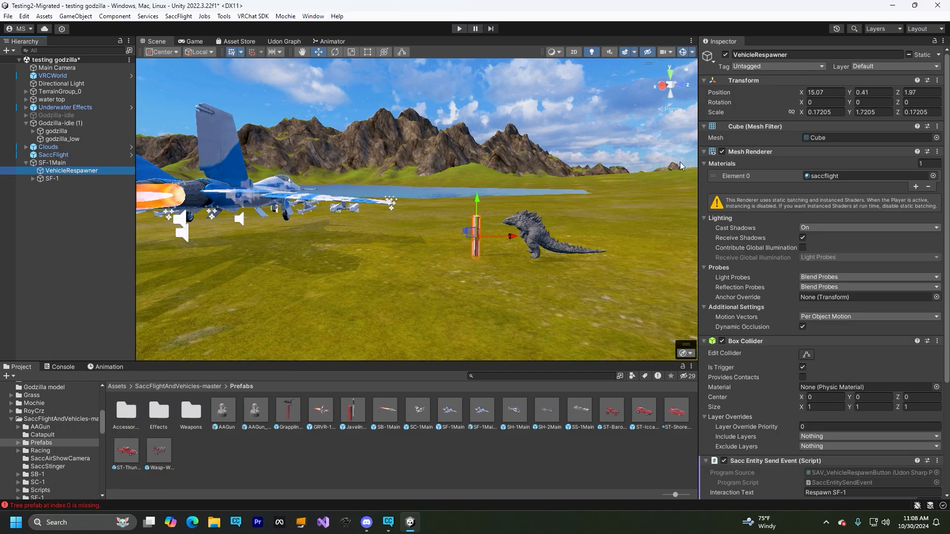
click(939, 54)
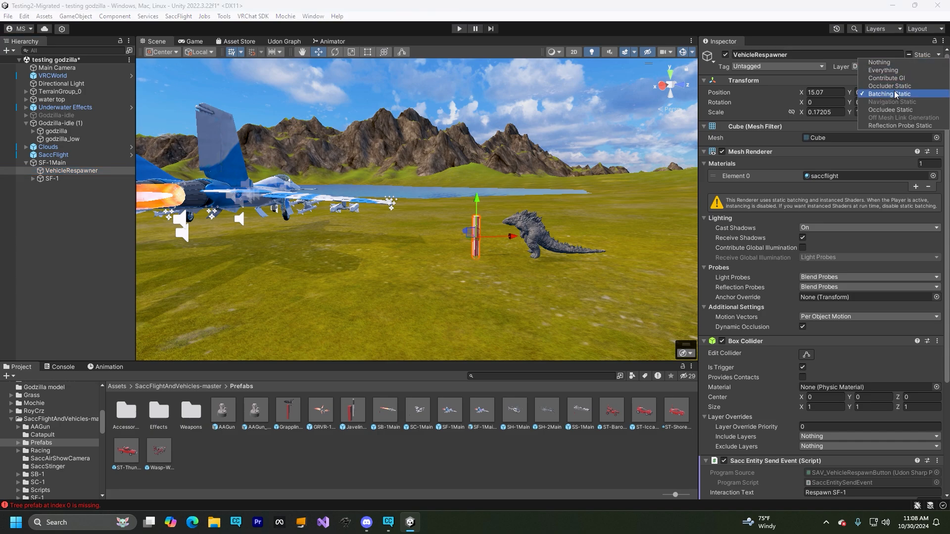
click(939, 54)
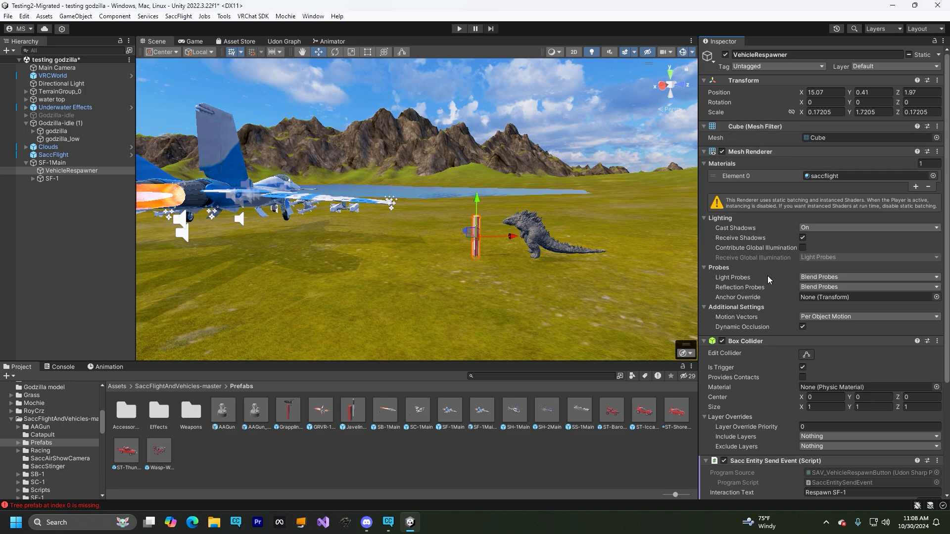
scroll(767, 319, down, 3)
scroll(767, 319, down, 5)
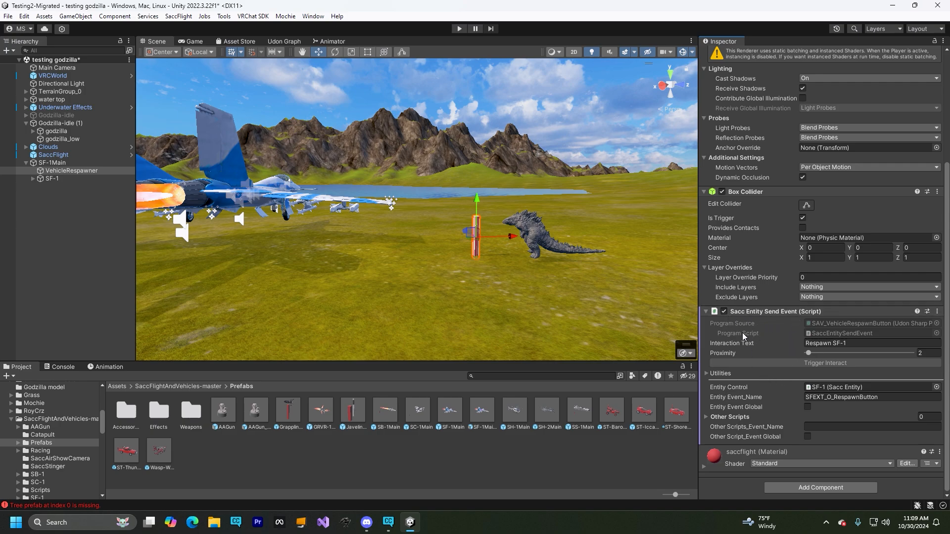
Step: Create an empty parent for Godzilla-idle (1) and name it "Godzilla respawn stick"
click(530, 232)
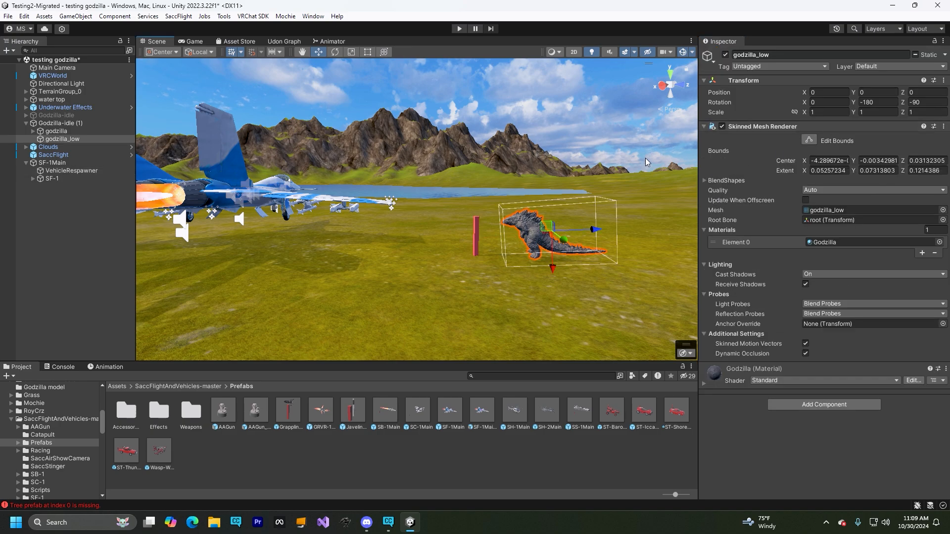
click(89, 123)
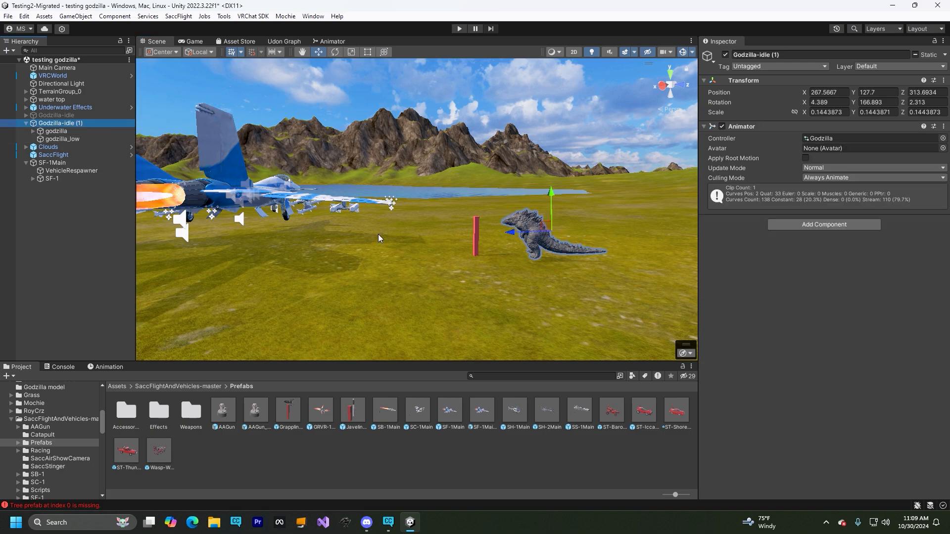
right_click(78, 127)
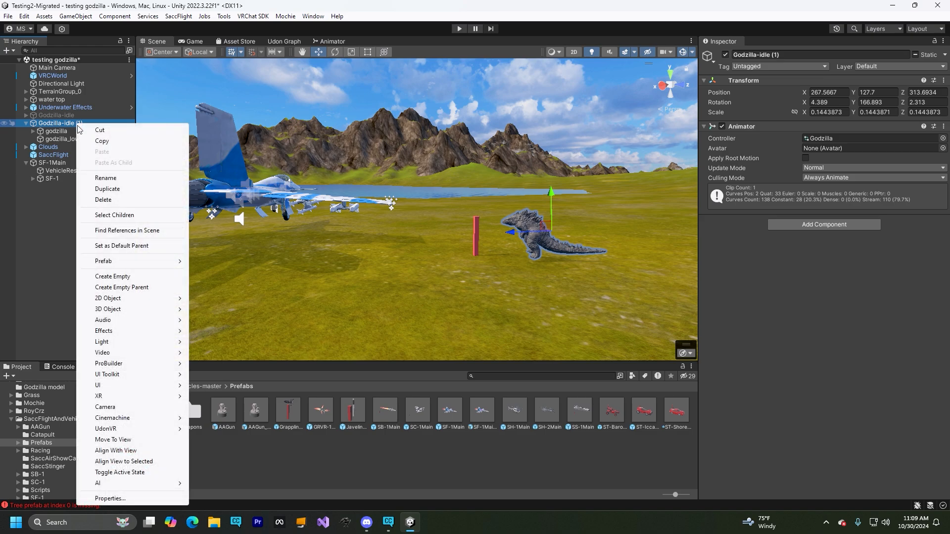
click(123, 287)
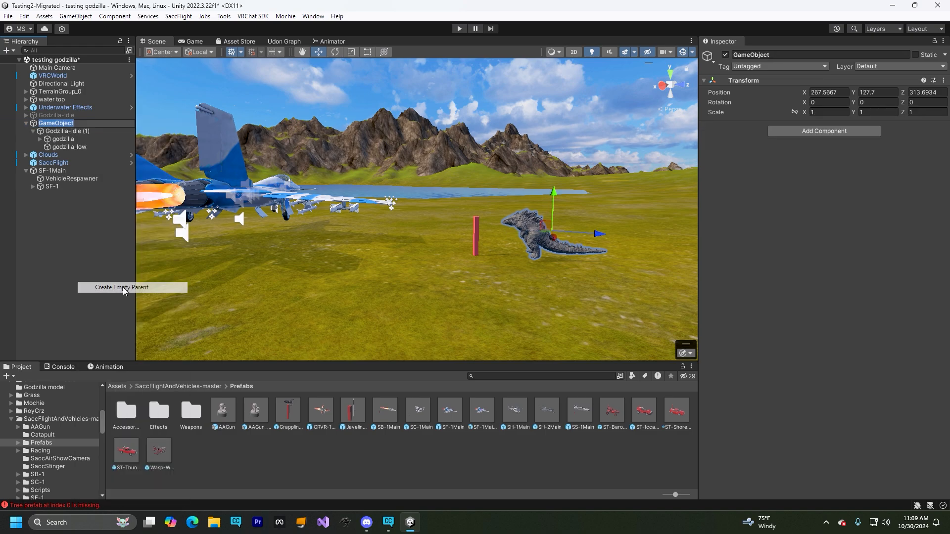
click(779, 55)
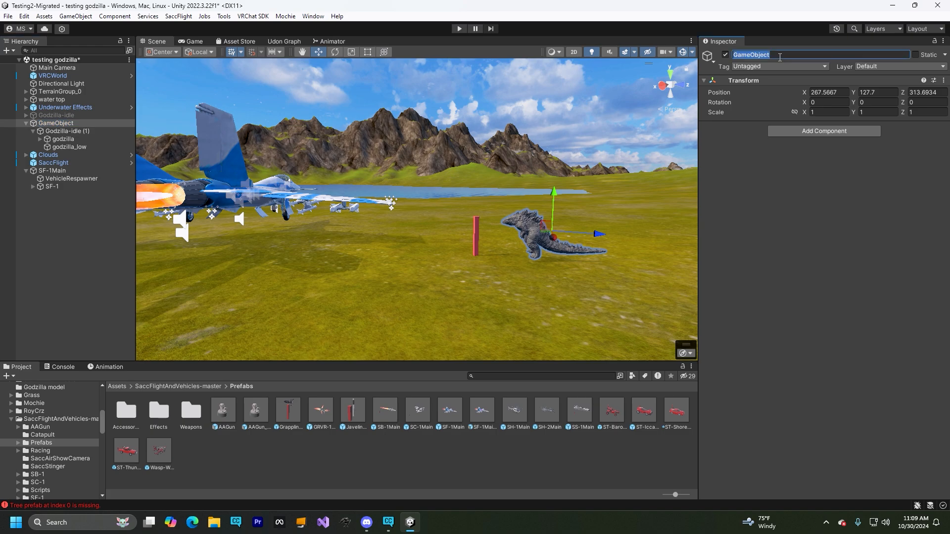
text(Godzilla respa)
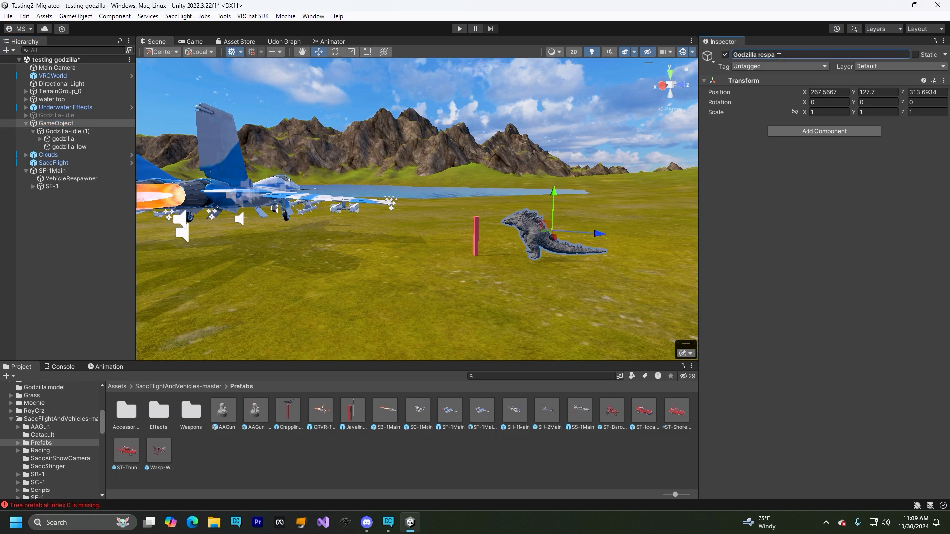
key(Return)
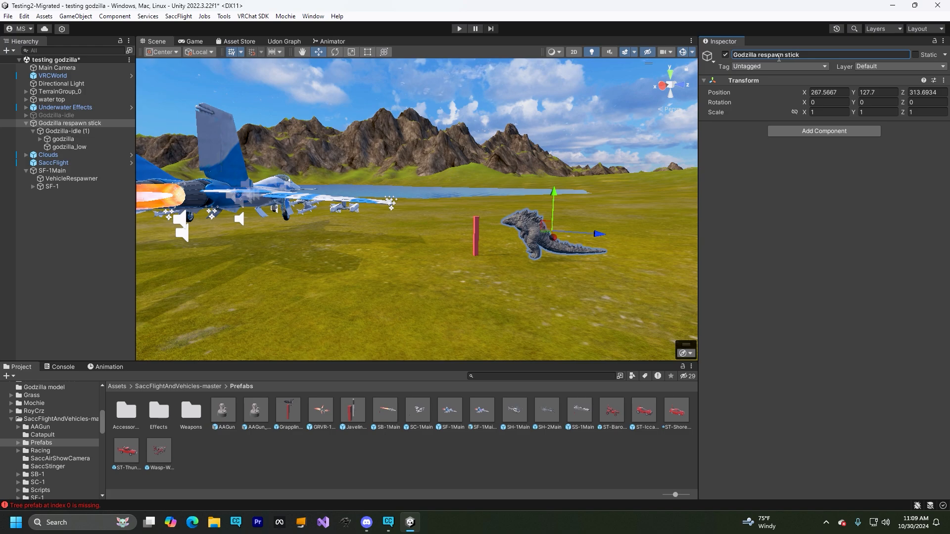
Step: Enable the Batching Static flag for Godzilla respawn stick and all its child objects
click(945, 55)
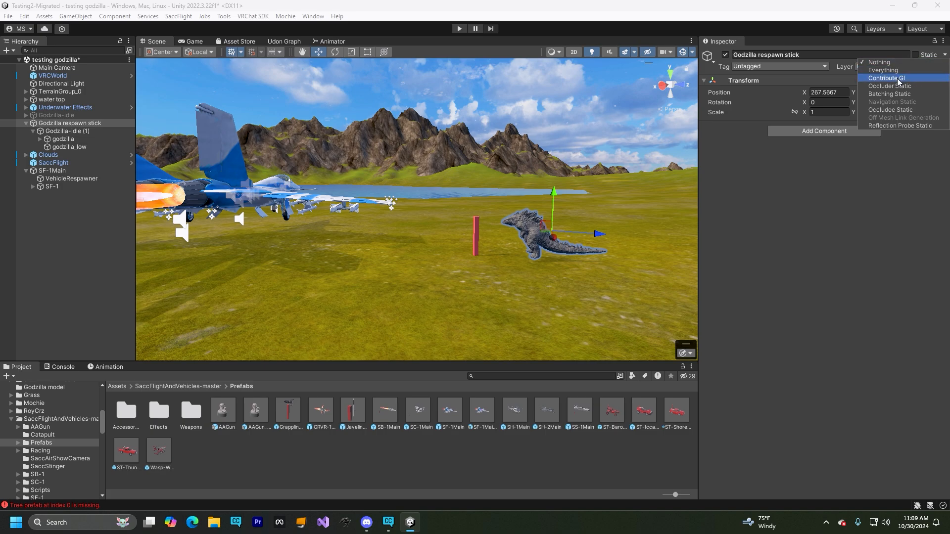
click(884, 95)
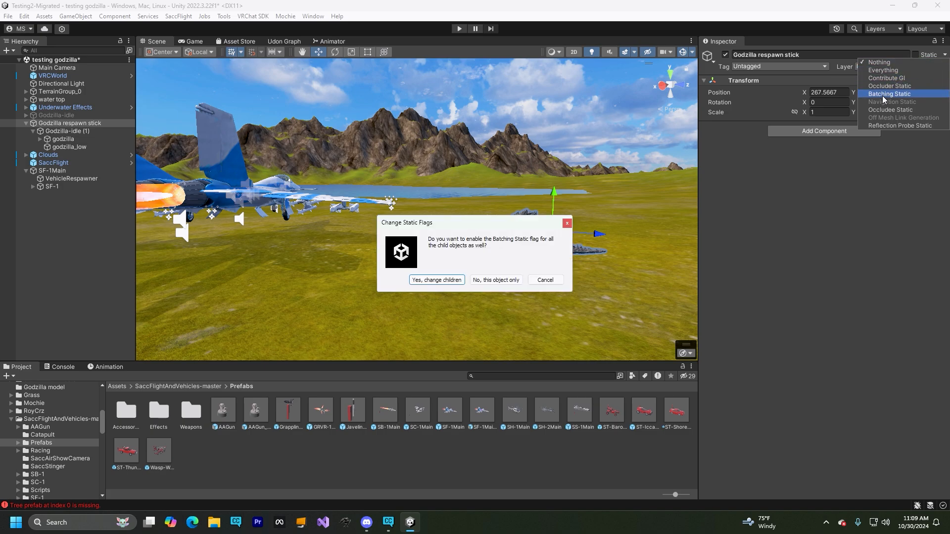
click(436, 280)
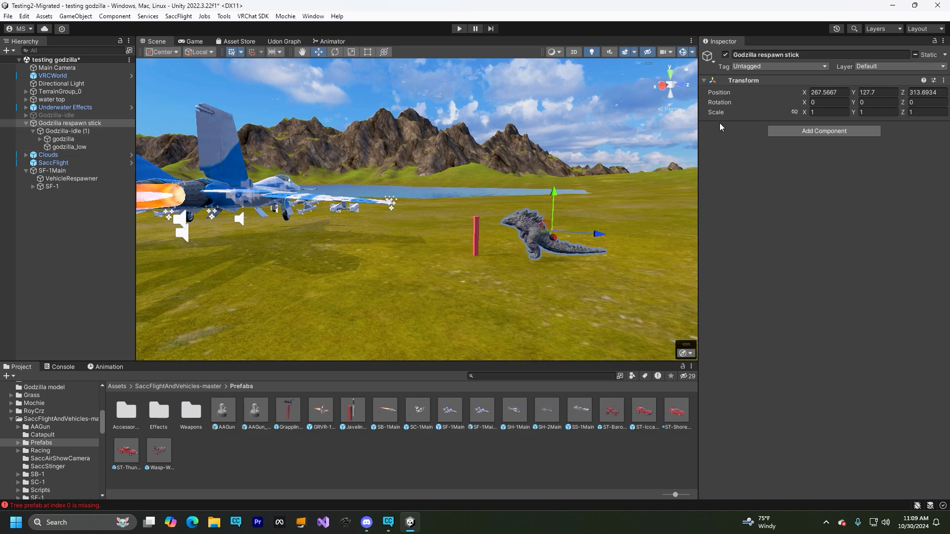
Step: Add a Box Collider component to Godzilla respawn stick
click(791, 133)
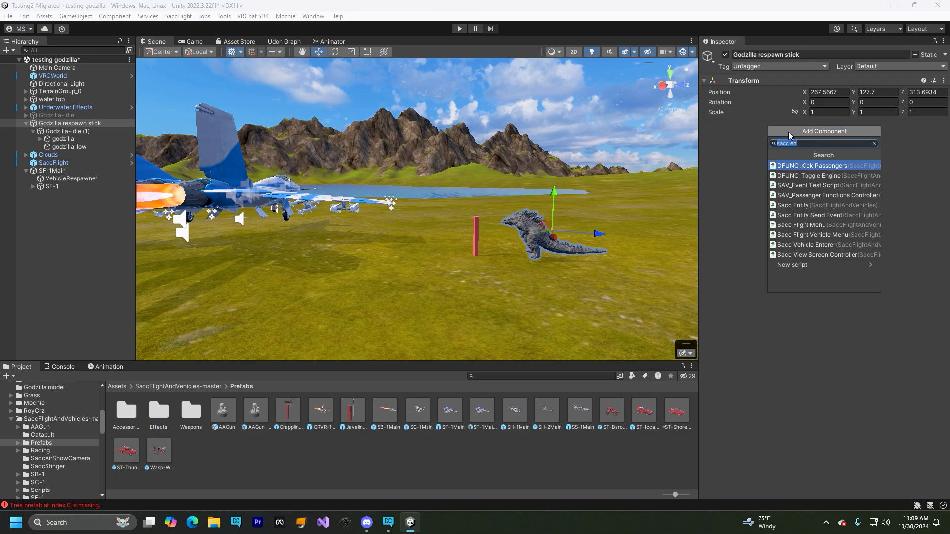
text(boz)
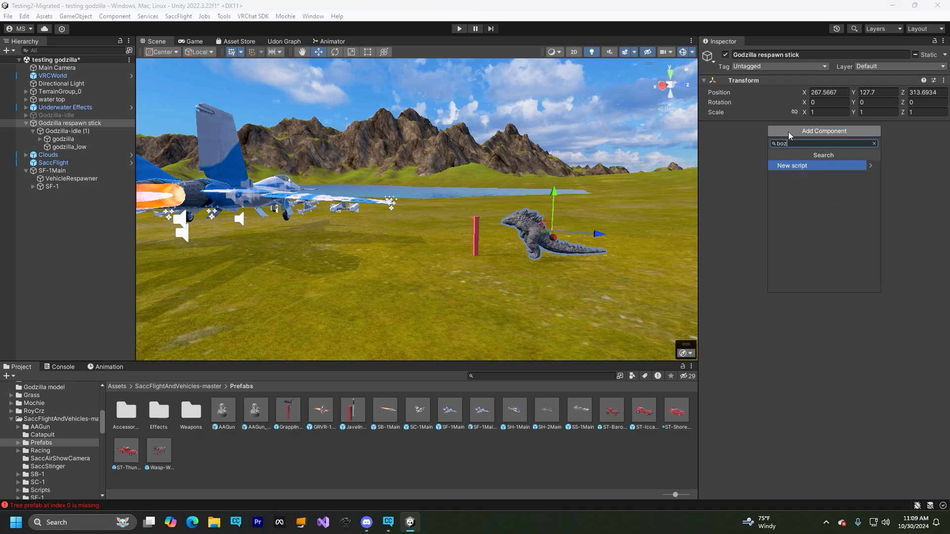
key(BackSpace)
text(x)
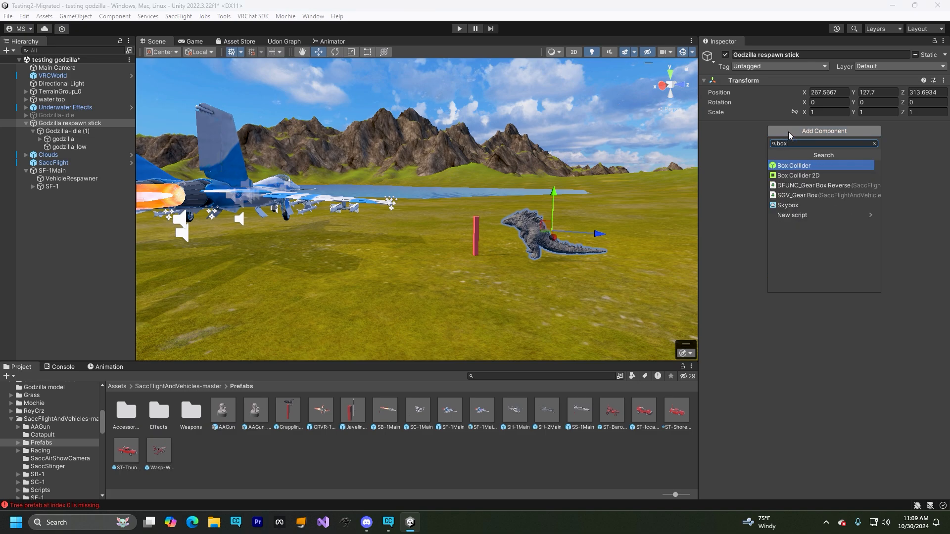
click(793, 167)
Step: Make the Godzilla respawn stick's Box Collider a trigger and extend its top face upward to a Y size of about 1.85
key(f)
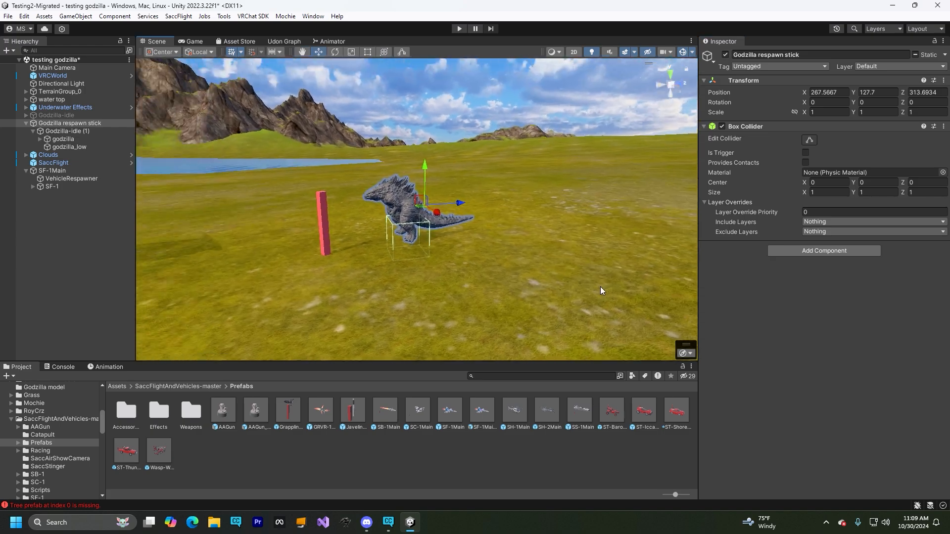
scroll(599, 286, up, 5)
right_drag(598, 286, 532, 257)
scroll(535, 260, down, 3)
click(806, 153)
click(810, 141)
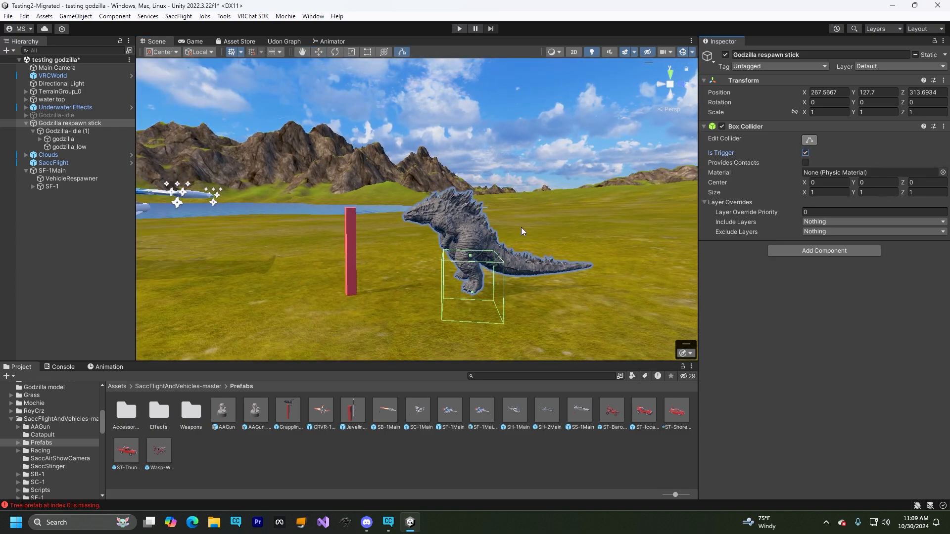
drag(470, 256, 470, 209)
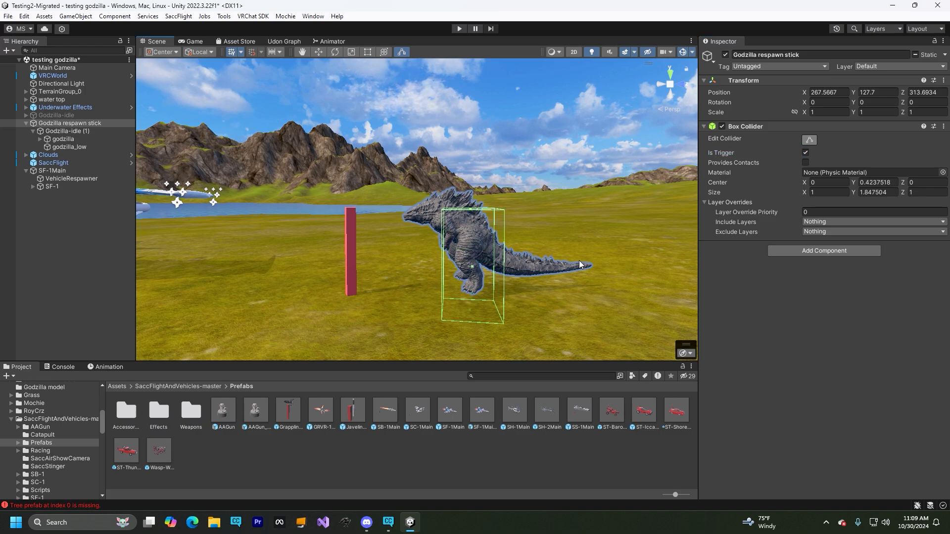
key(s)
mouse_move(551, 250)
right_down()
mouse_move(545, 265)
mouse_move(545, 251)
right_up()
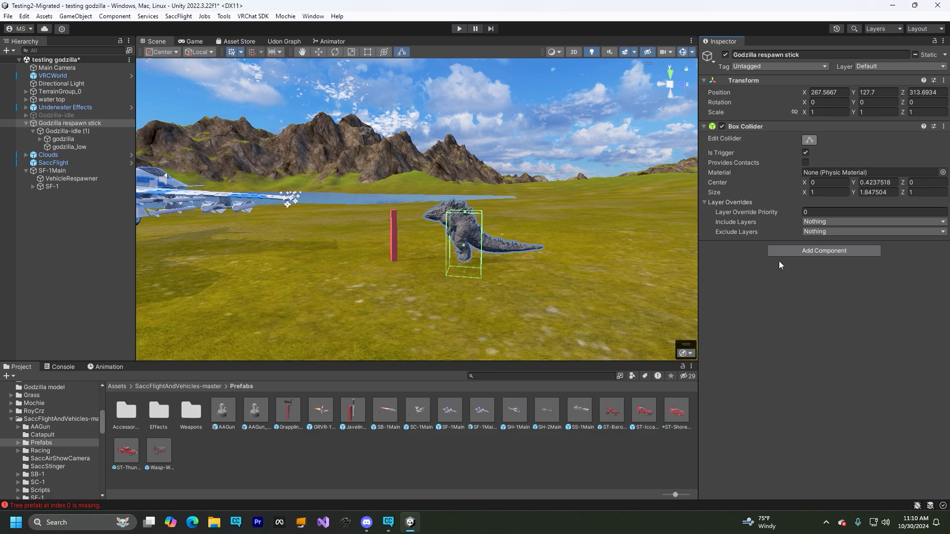
Step: Add a Sacc Entity Send Event component to Godzilla respawn stick with the interaction text "Respawn vehicle"
click(800, 250)
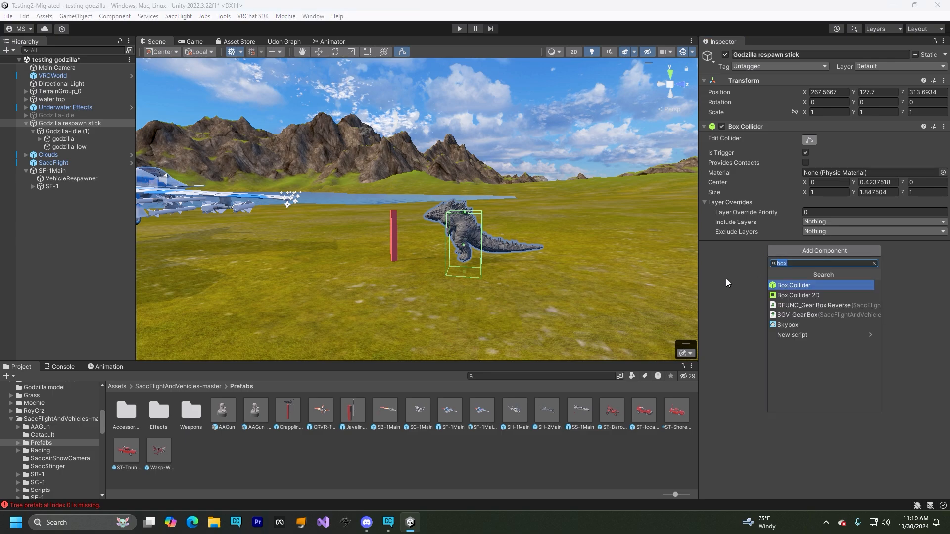
text(sacc enti)
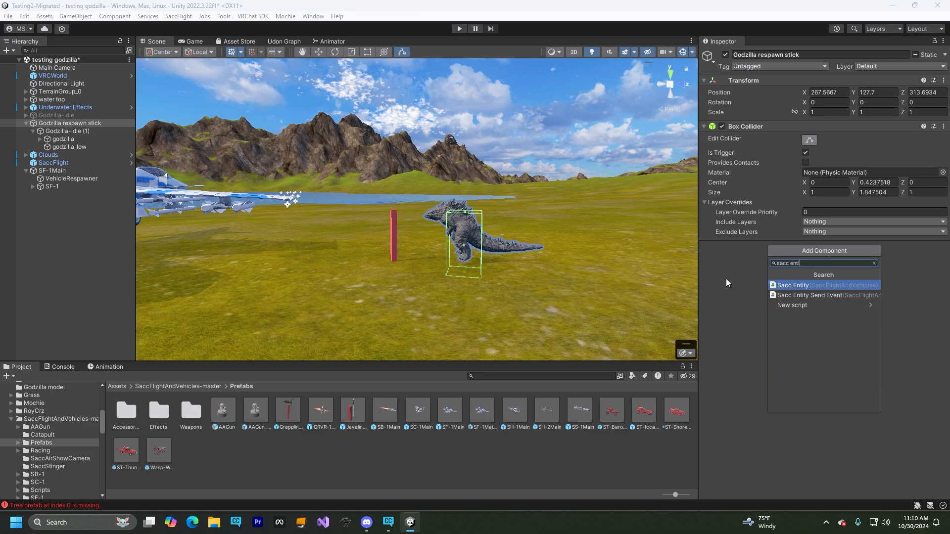
click(791, 295)
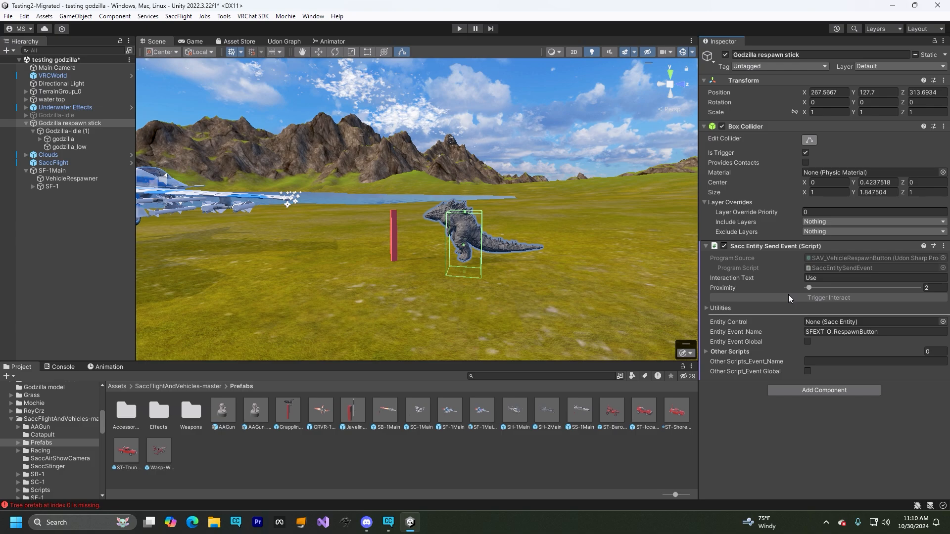
click(824, 278)
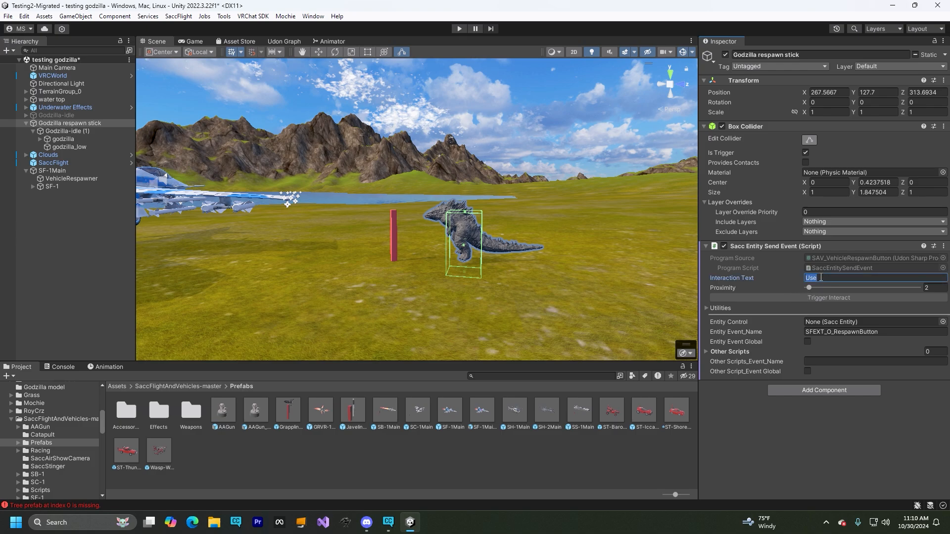
text(R)
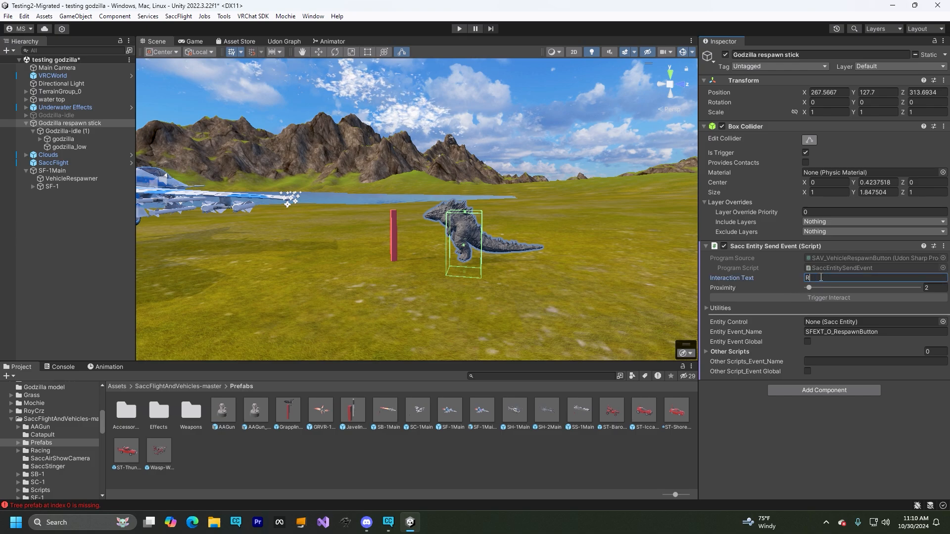
text(espawn vehicle)
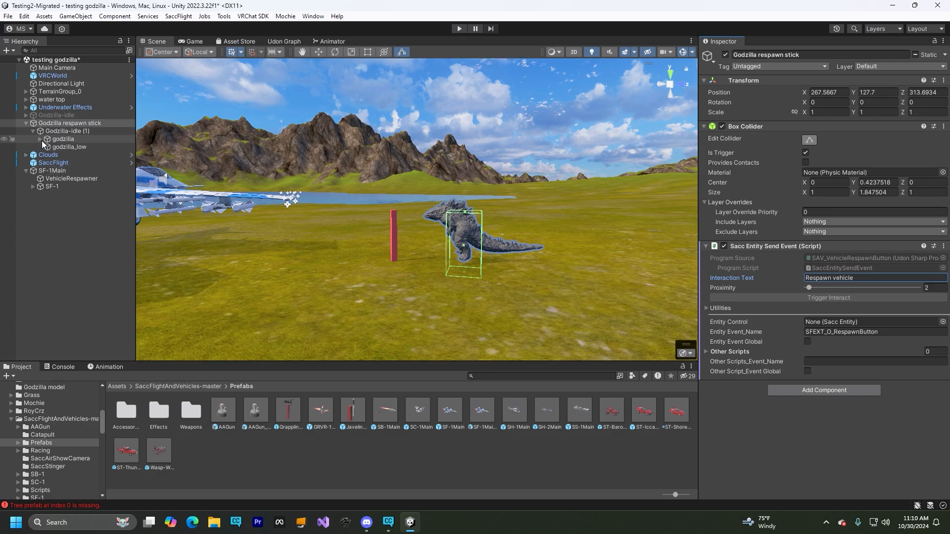
Step: Make Godzilla respawn stick a child of SF-1Main and place it first, above VehicleRespawner
click(64, 124)
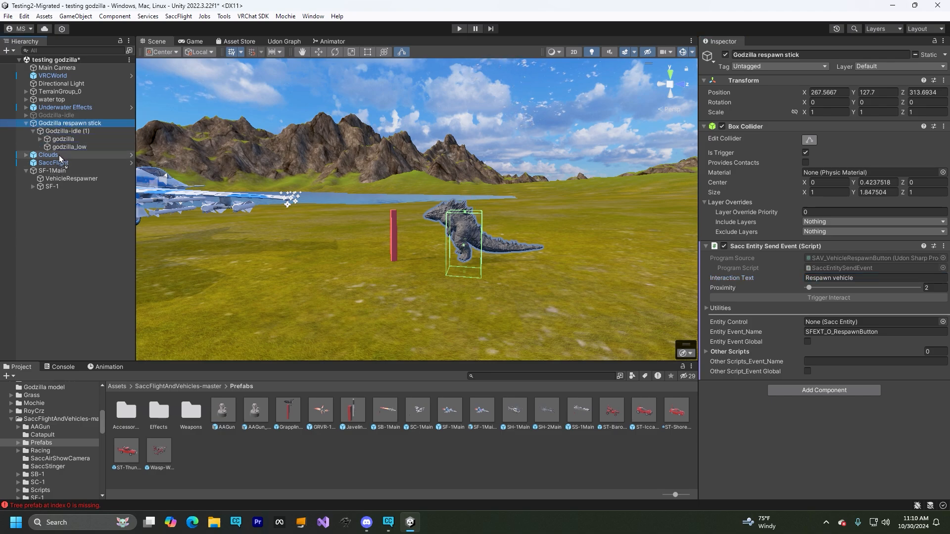
drag(59, 172, 58, 171)
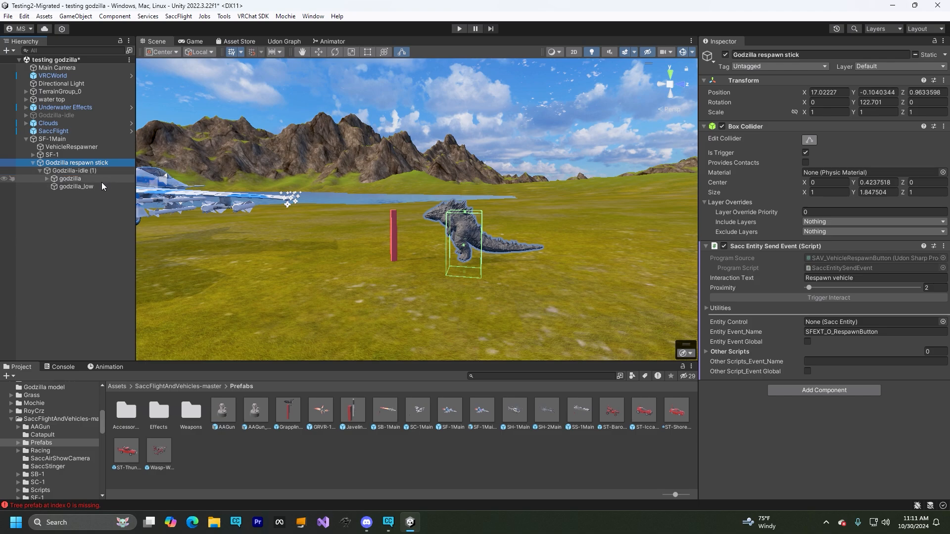
right_drag(355, 267, 289, 268)
drag(58, 167, 60, 145)
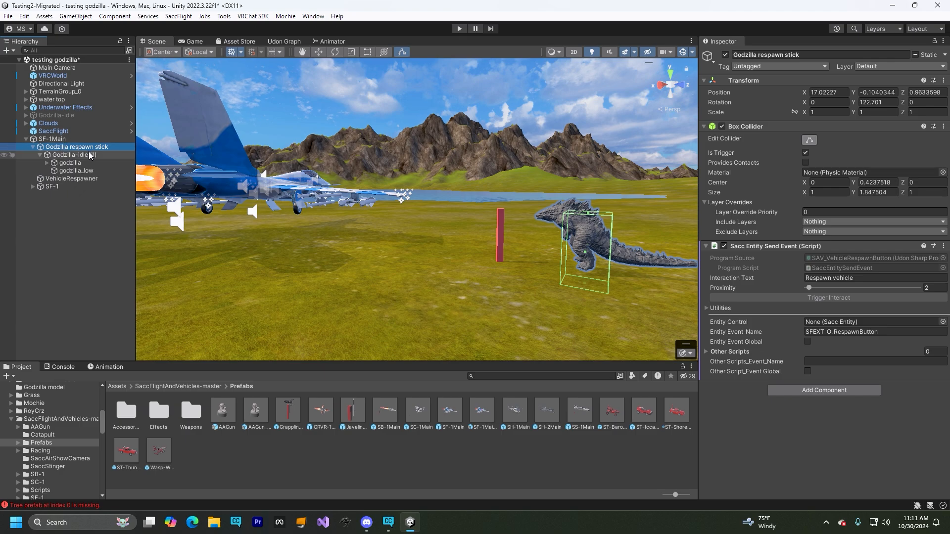
Step: Deactivate the original VehicleRespawner object under SF-1Main
click(65, 179)
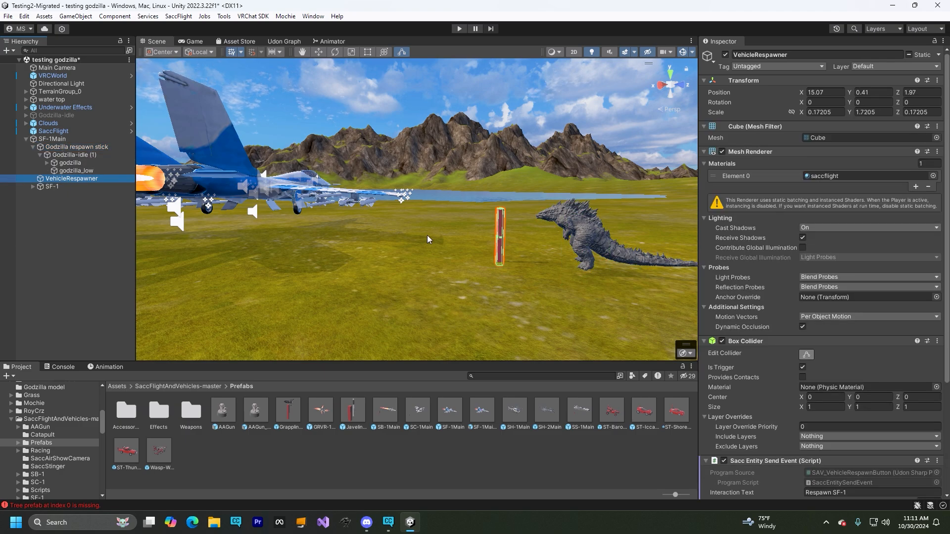
click(725, 54)
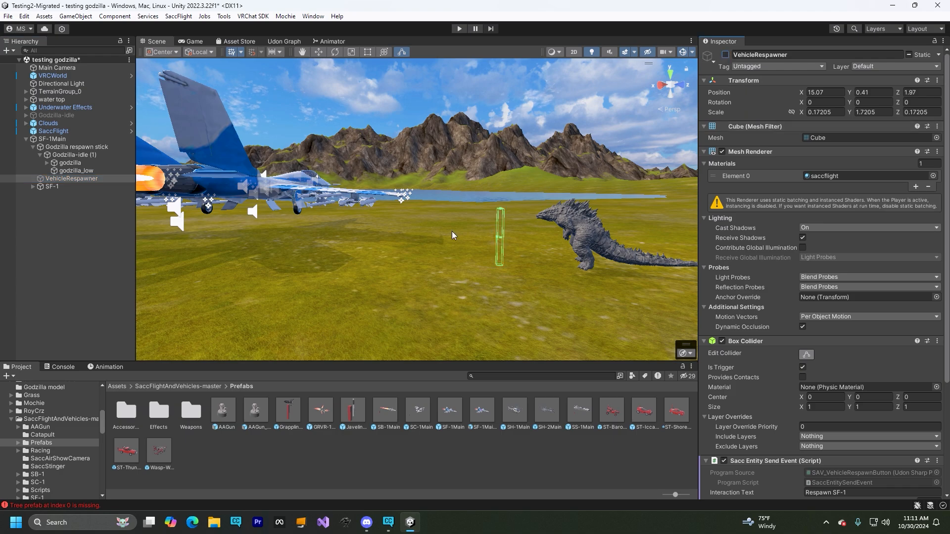
Step: Assign the SF-1 object as the Entity Control of Godzilla respawn stick's Sacc Entity Send Event component
click(87, 147)
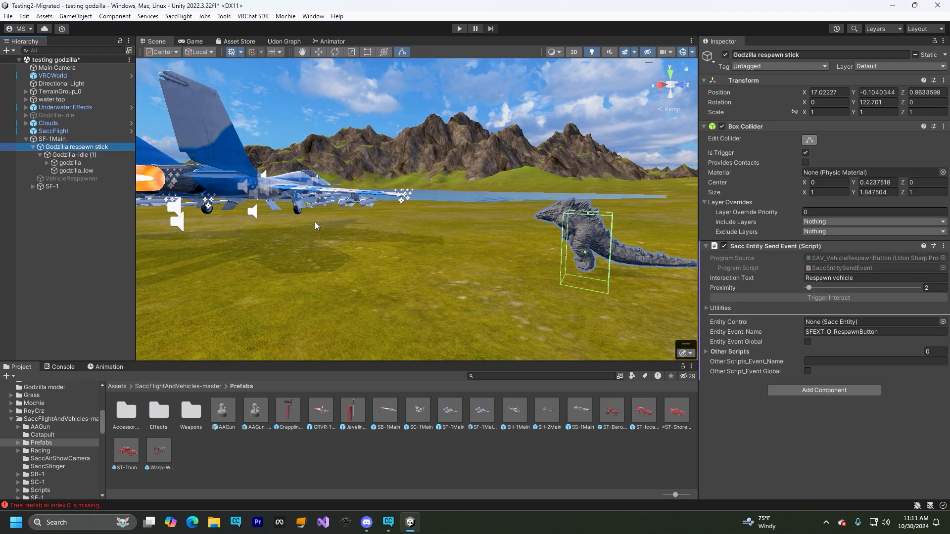
right_drag(378, 275, 629, 308)
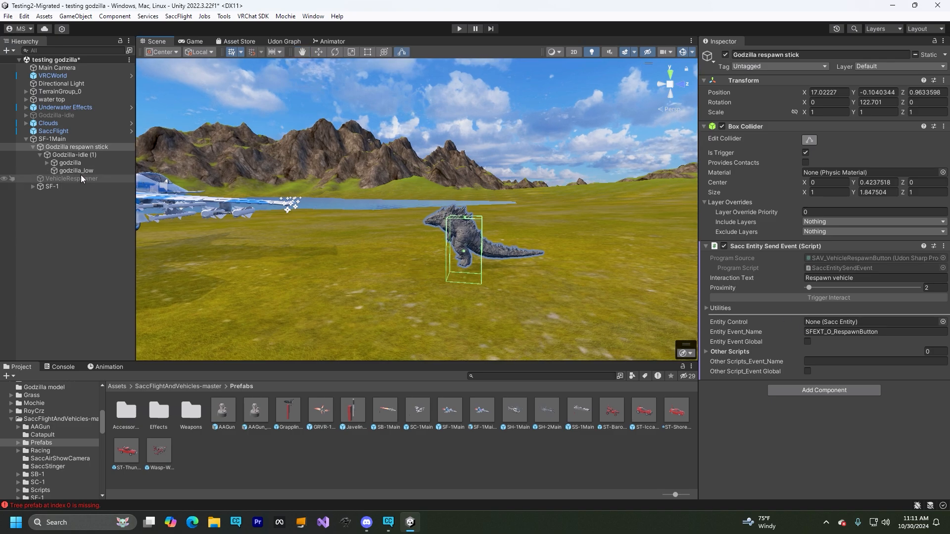
click(33, 187)
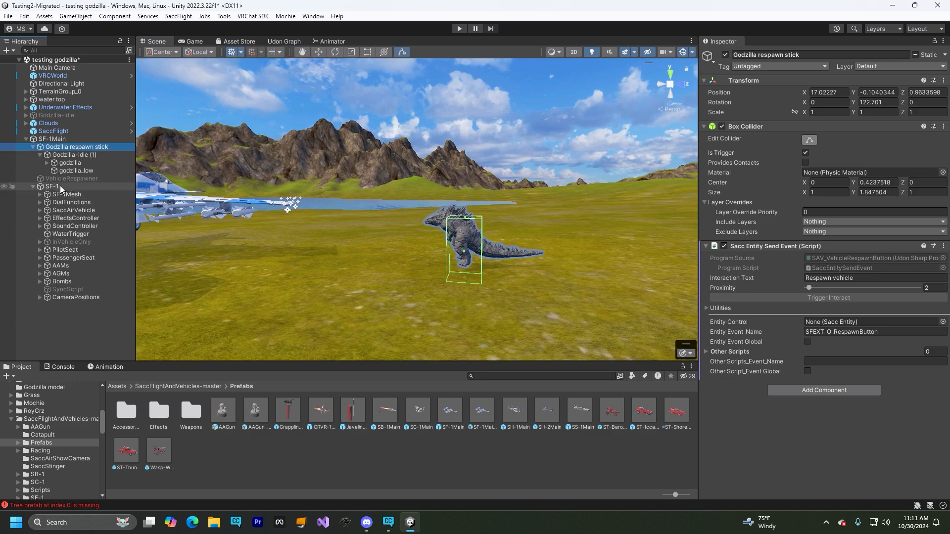
drag(56, 185, 833, 322)
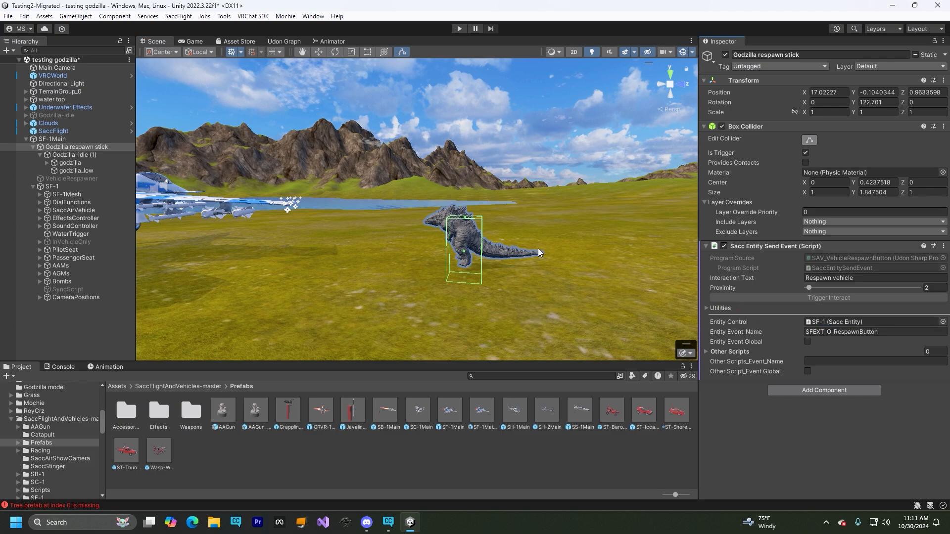
click(818, 321)
right_drag(317, 223, 369, 266)
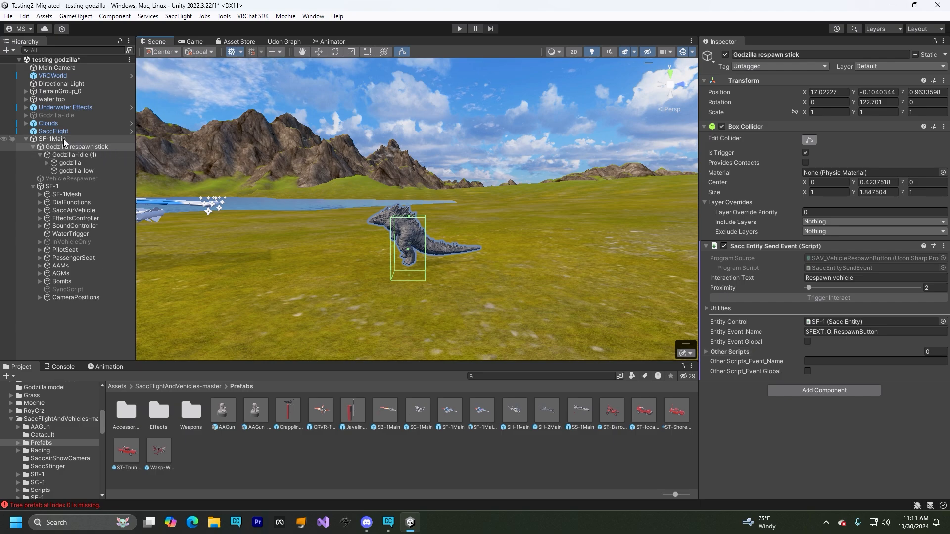
Step: Run the scene in the VRChat Client Simulator, walk up to Godzilla and trigger its "Respawn vehicle" interaction
click(461, 28)
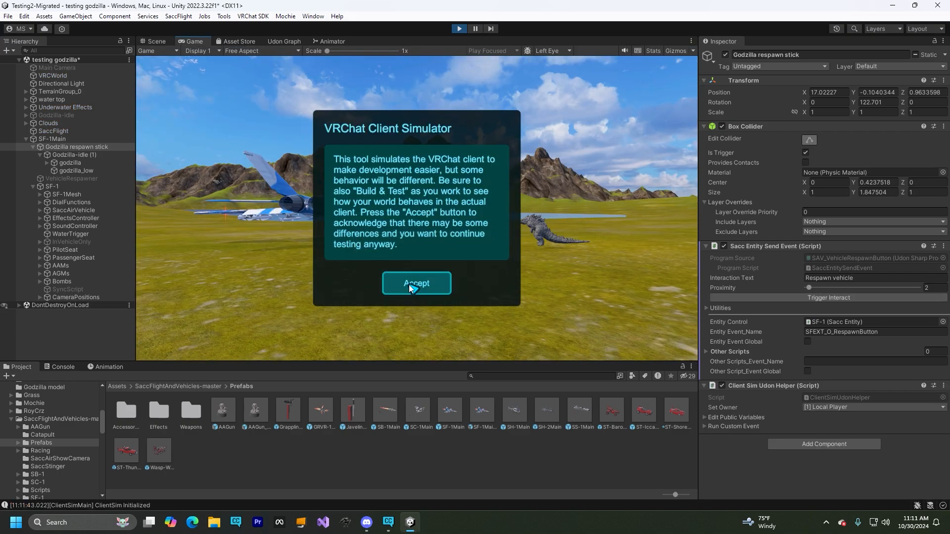
click(408, 287)
key(w)
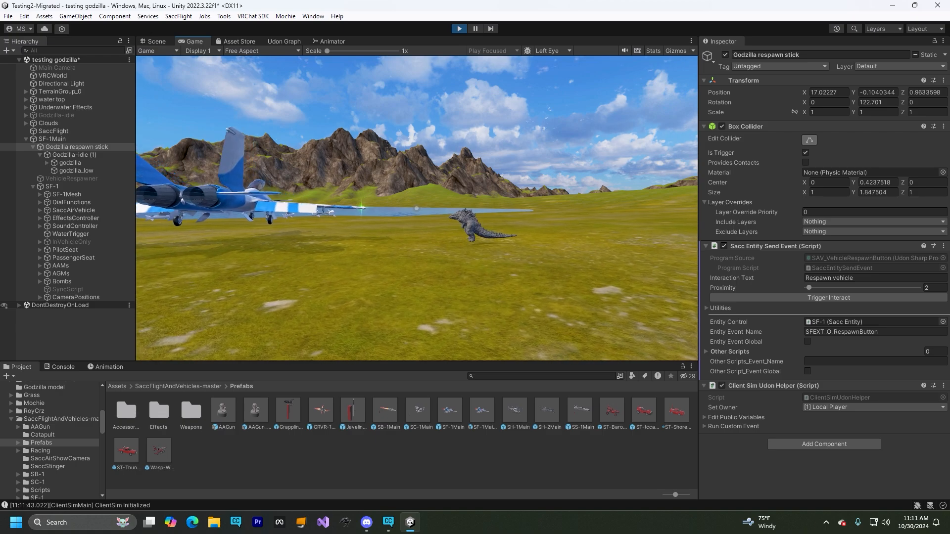
key(w)
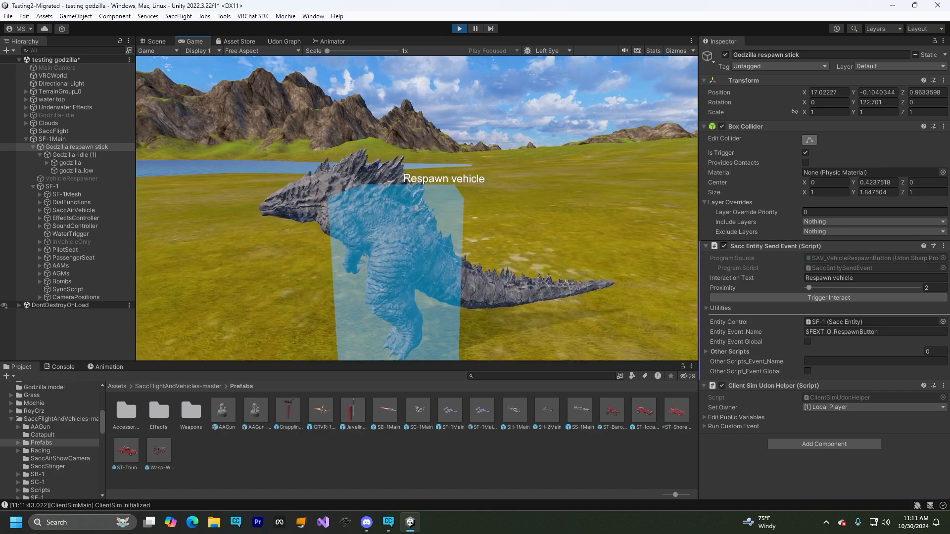
click(417, 208)
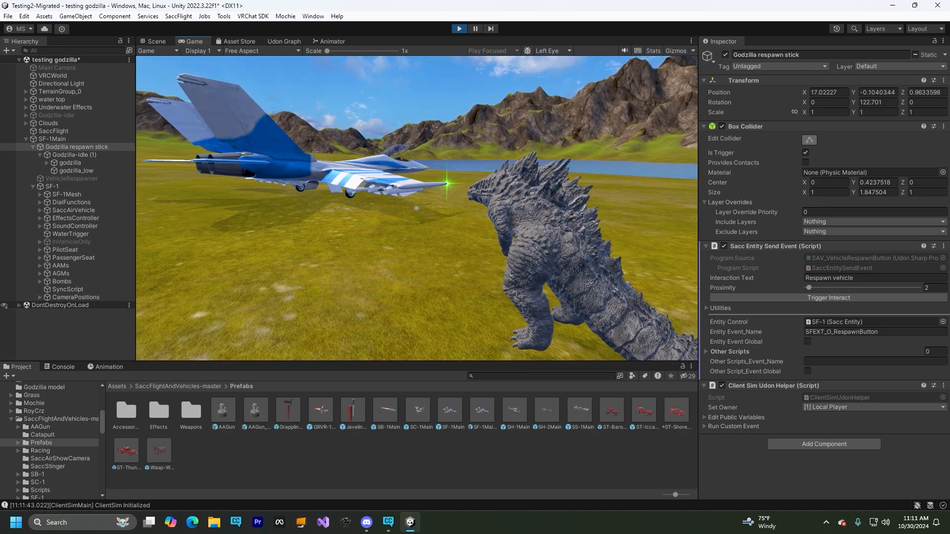
Step: Inspect the SF-1 jet beside Godzilla from several positions in the simulation and exit play mode
key(w)
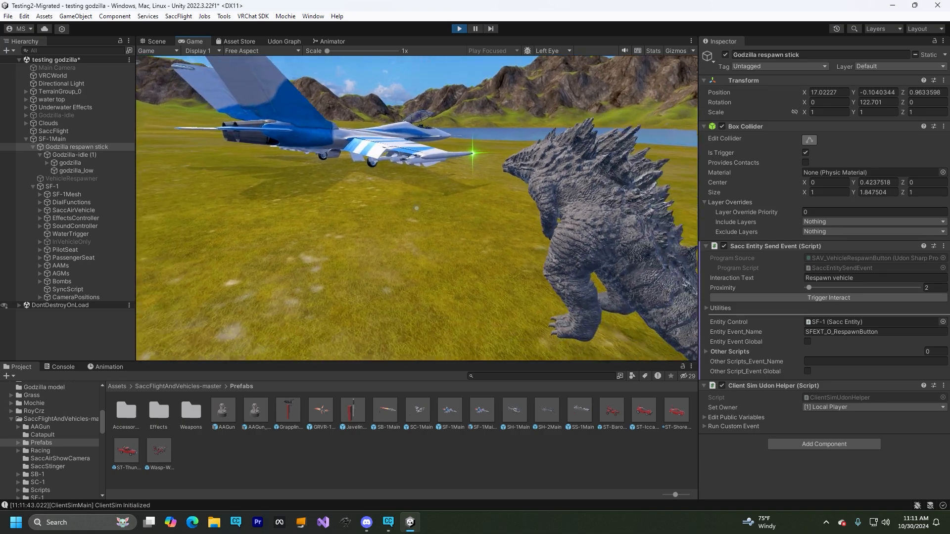
mouse_move(416, 208)
key(w)
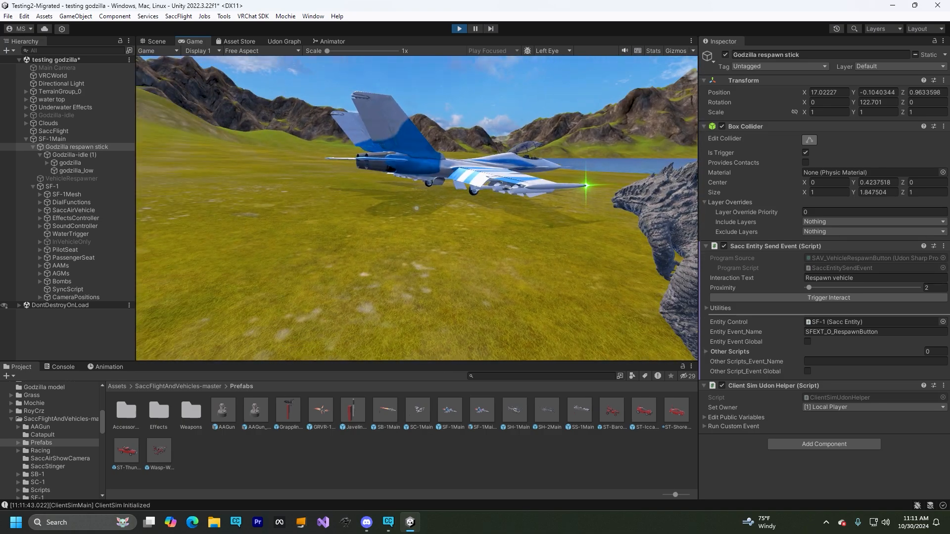
key(s)
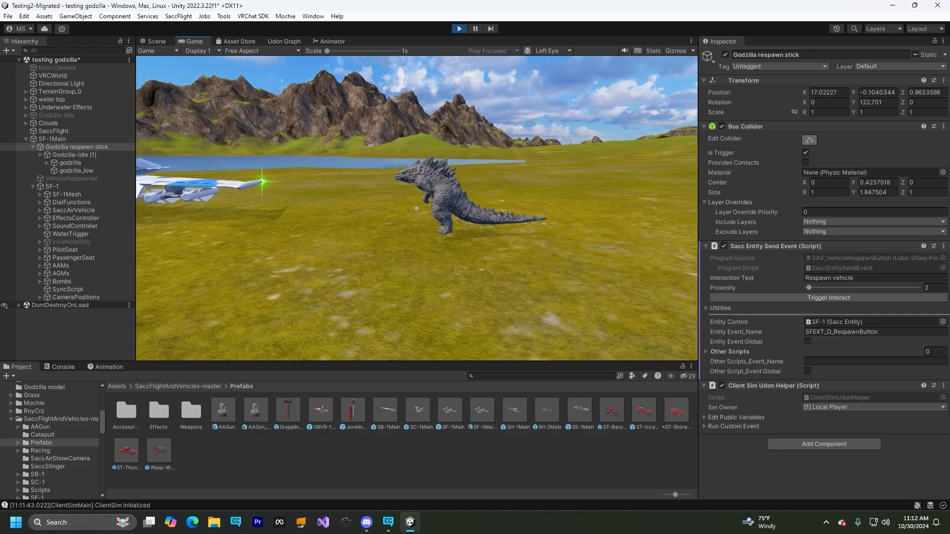
key(Escape)
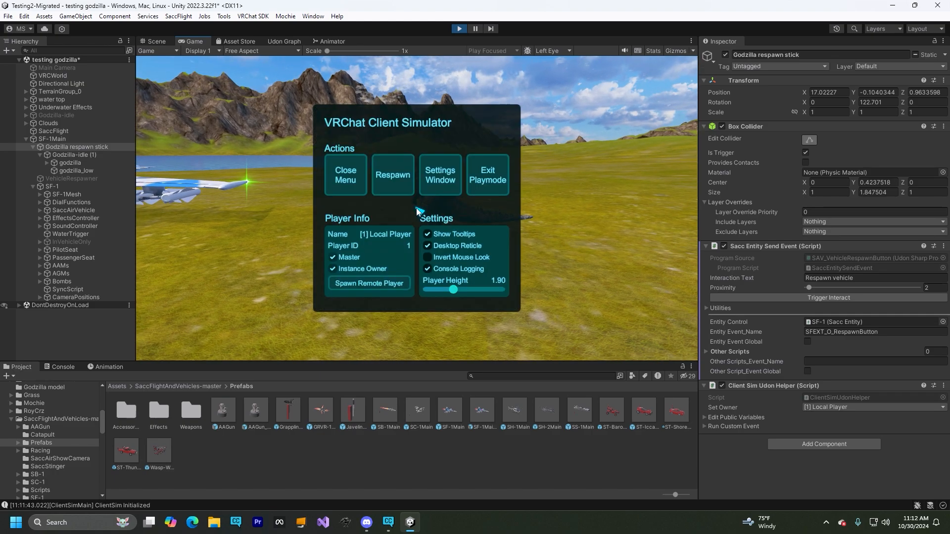
click(495, 186)
right_drag(496, 253, 484, 278)
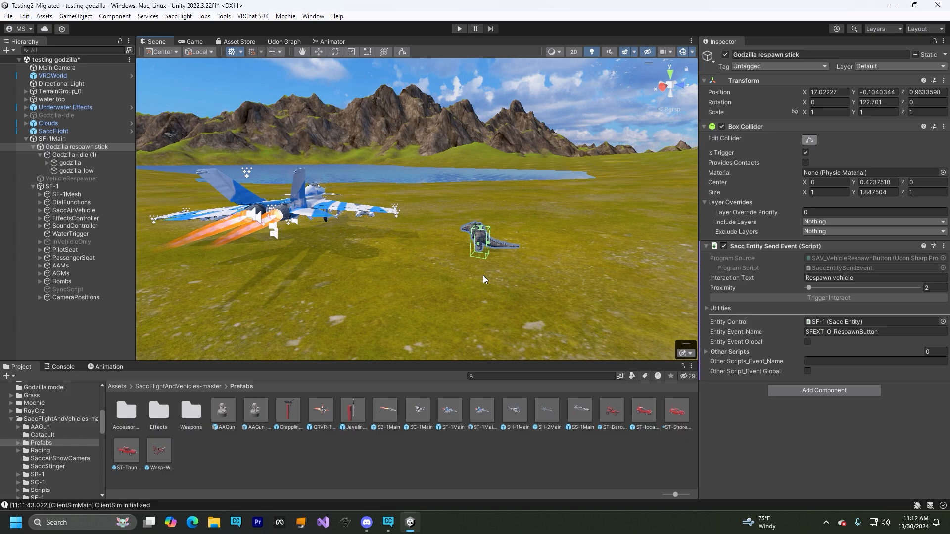